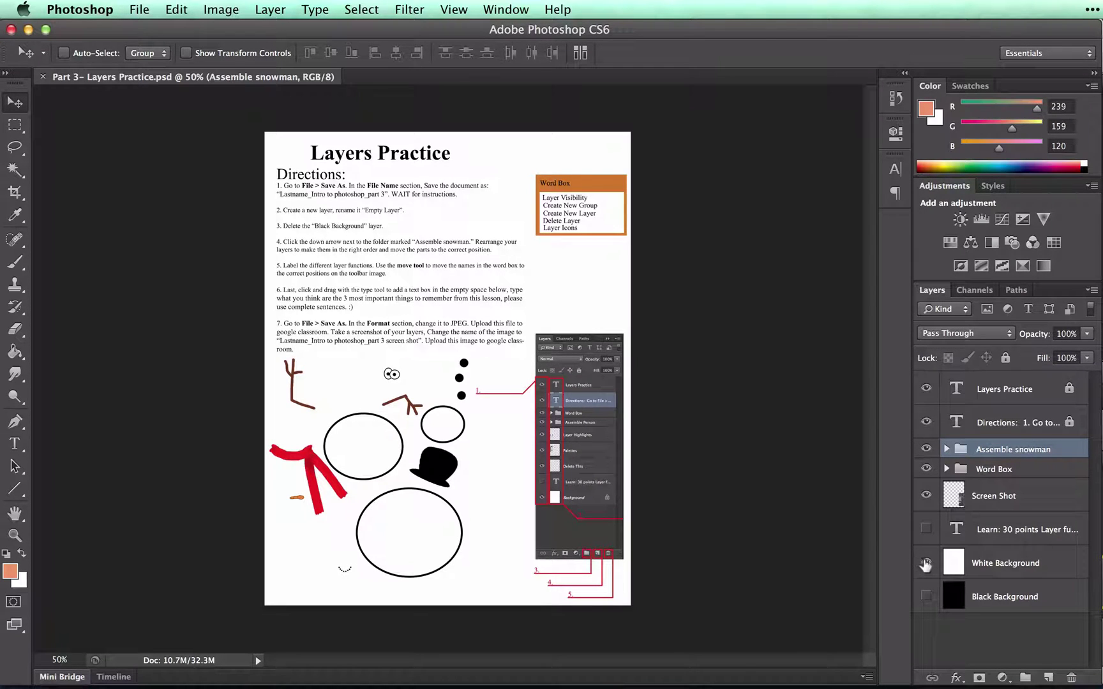
Hide White Background, Word Box, Assemble snowman, Directions and Layers Practice, leaving only Screen Shot visible
click(925, 564)
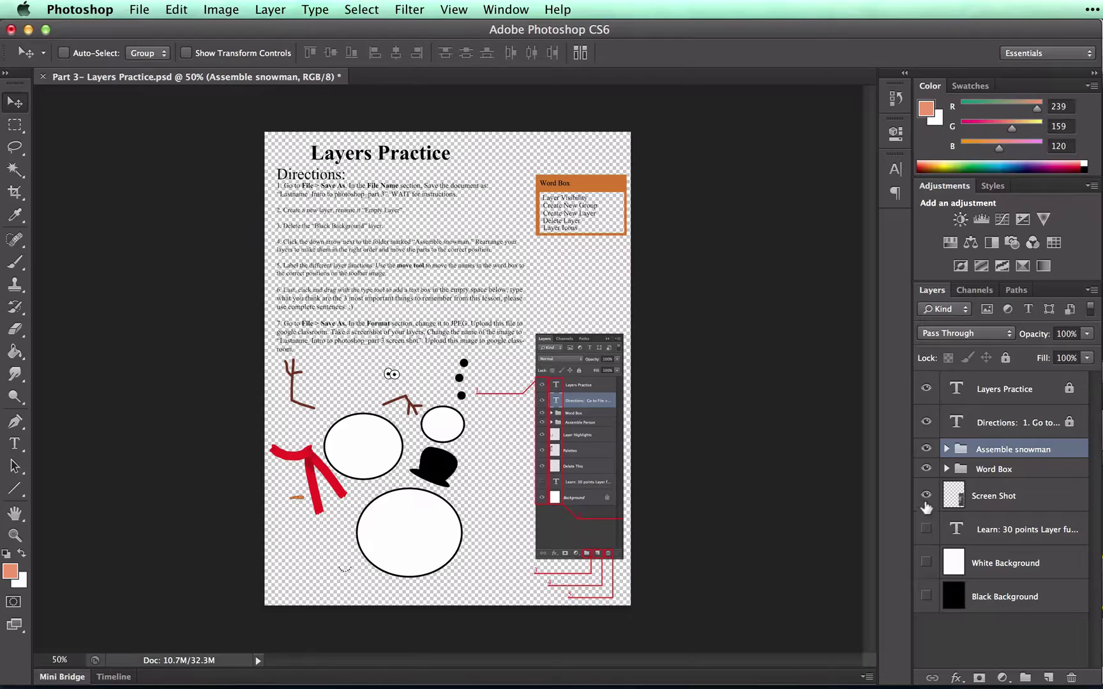
click(925, 469)
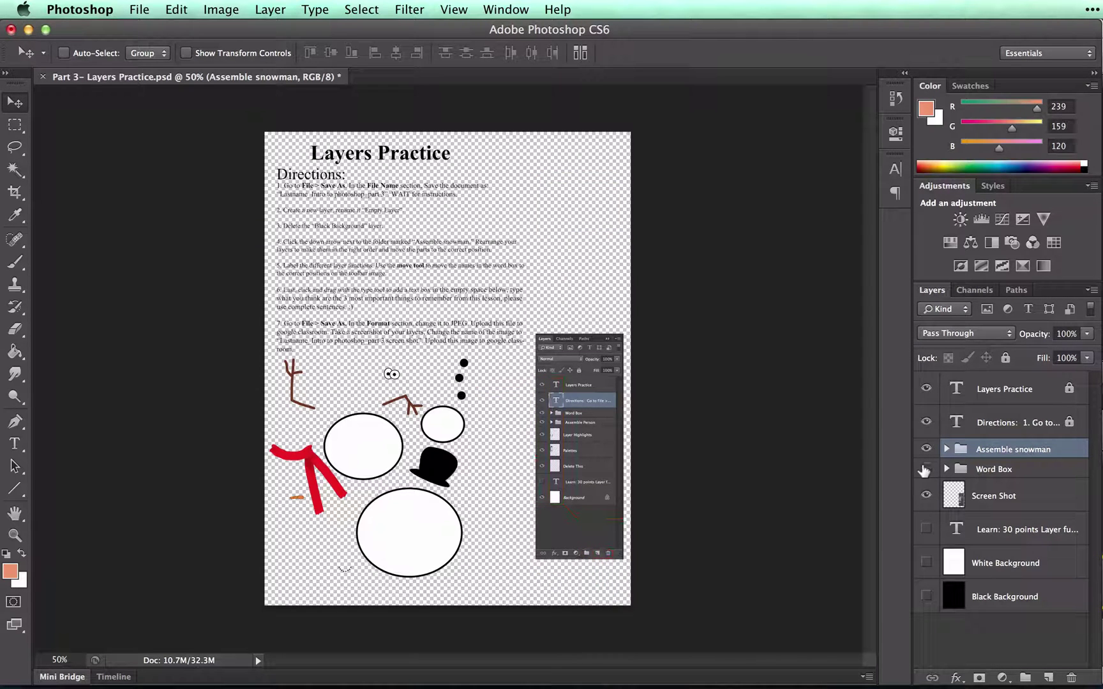
click(925, 450)
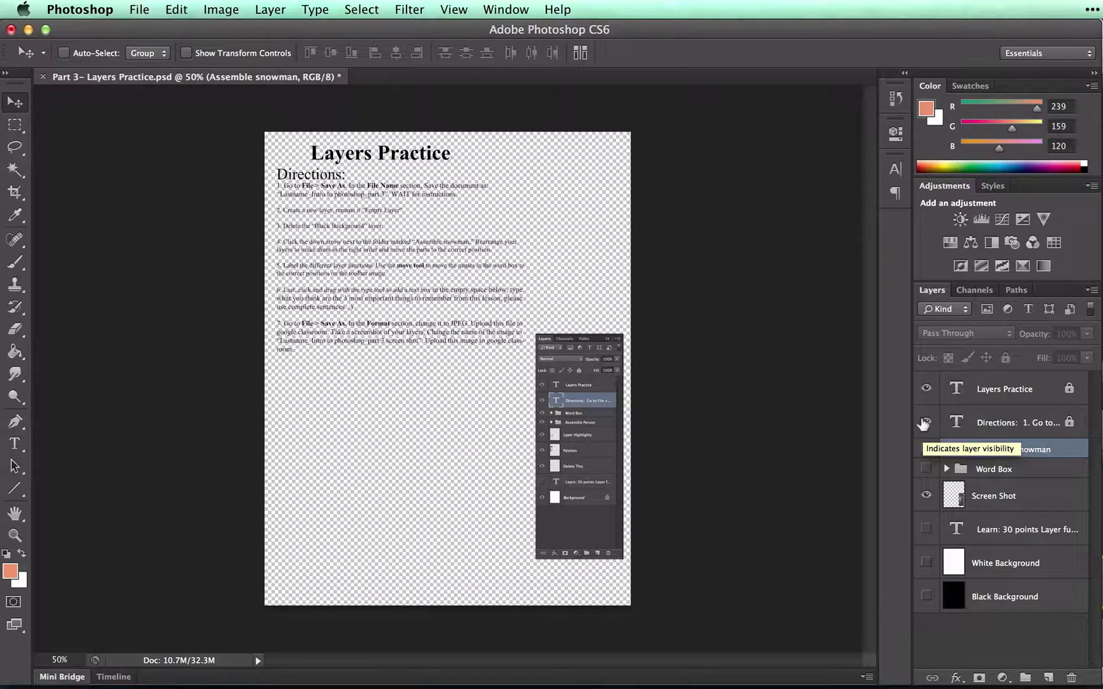
click(924, 422)
click(925, 388)
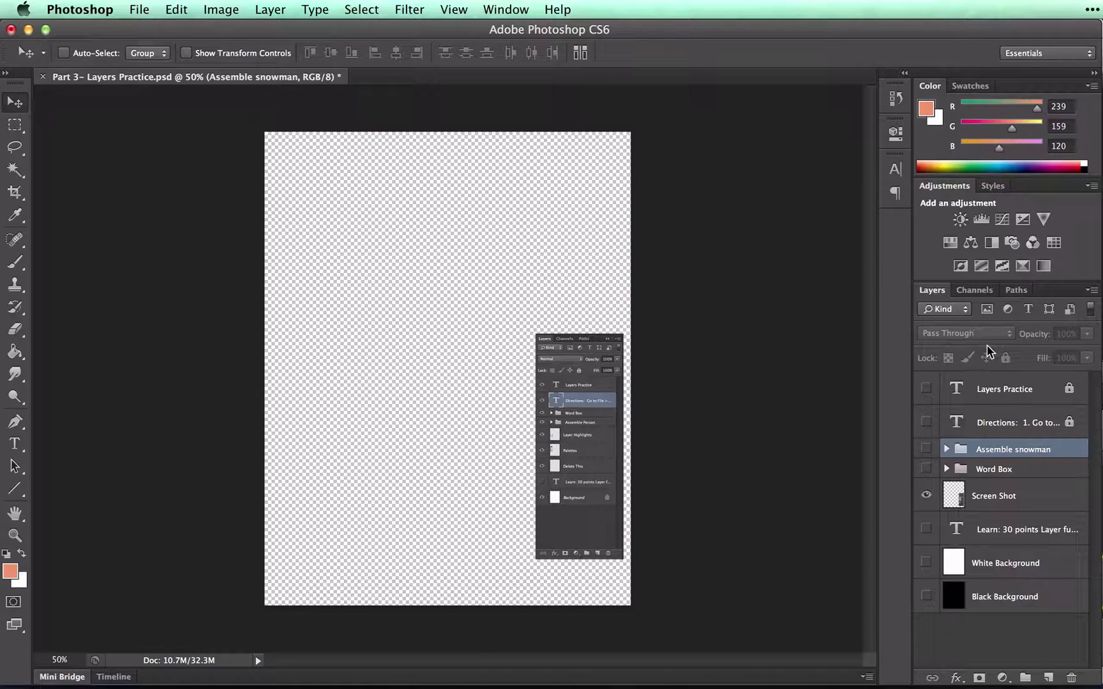
Make Layers Practice, Directions, Assemble snowman and Word Box visible again
click(924, 389)
click(924, 422)
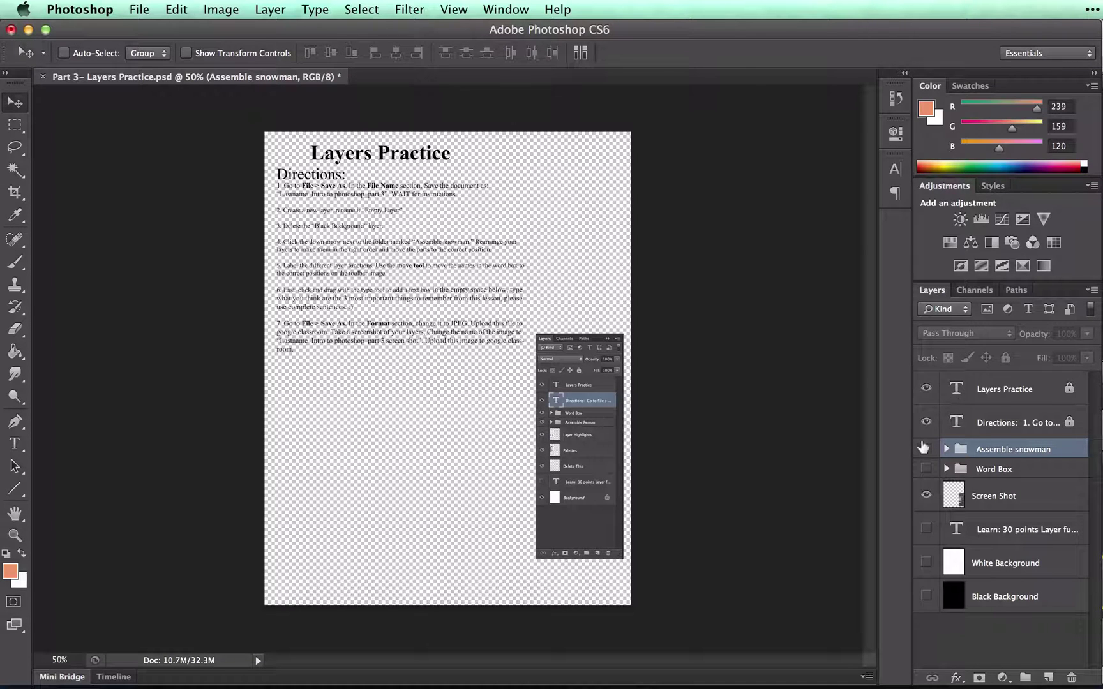
click(922, 448)
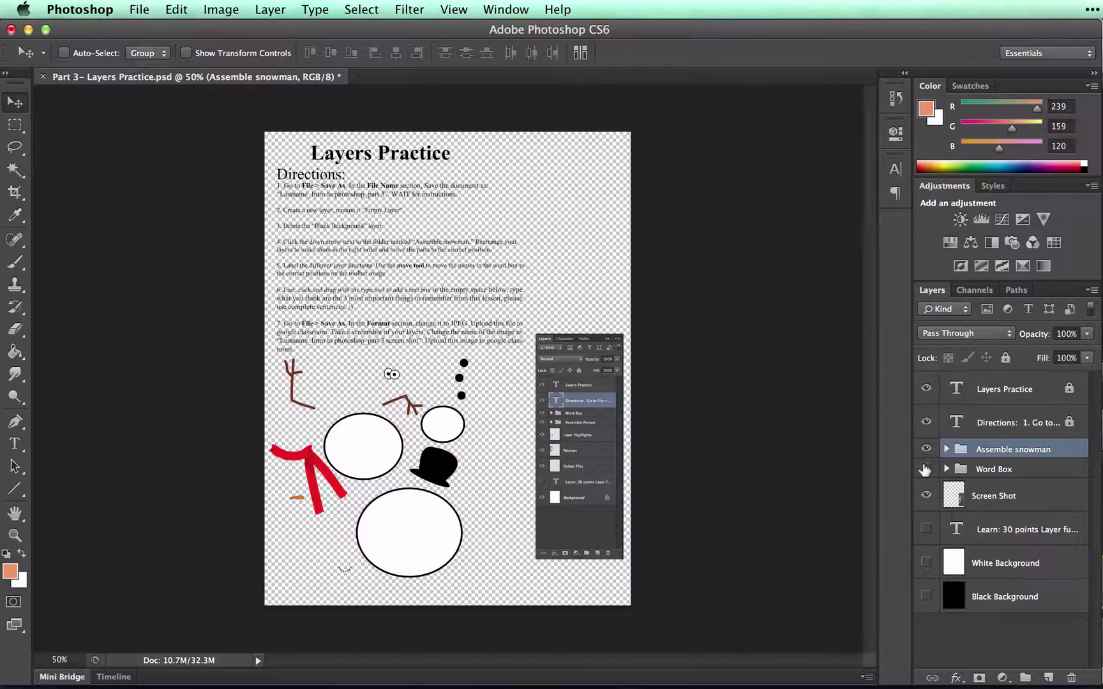
click(925, 470)
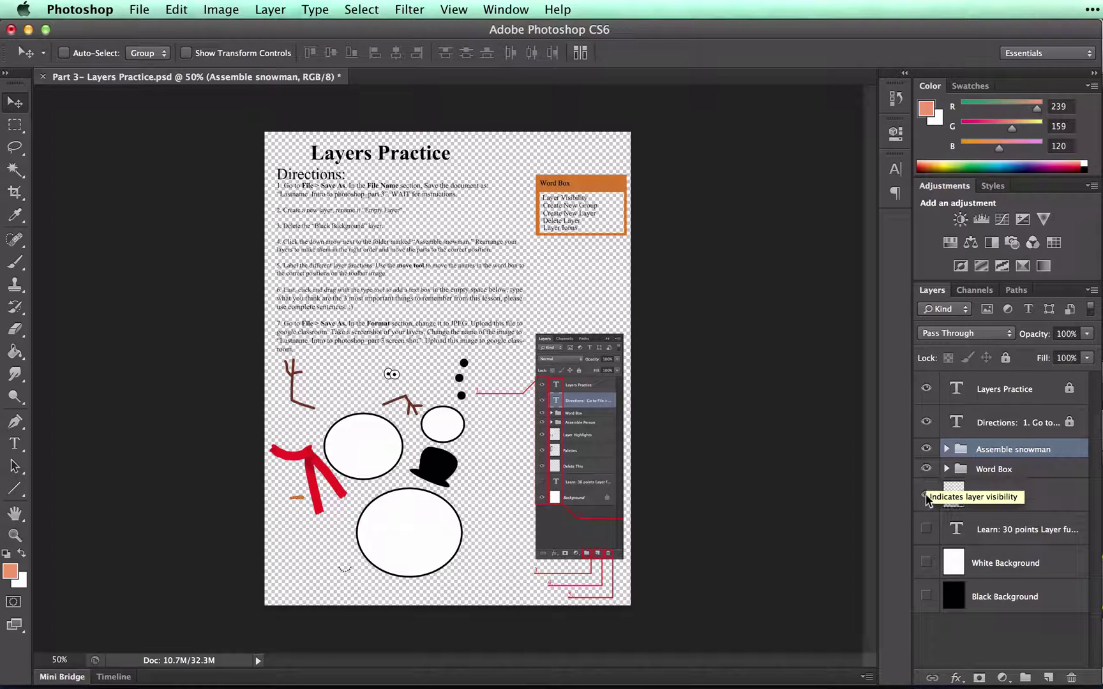
Keep White Background hidden and turn on Black Background behind the content
click(924, 561)
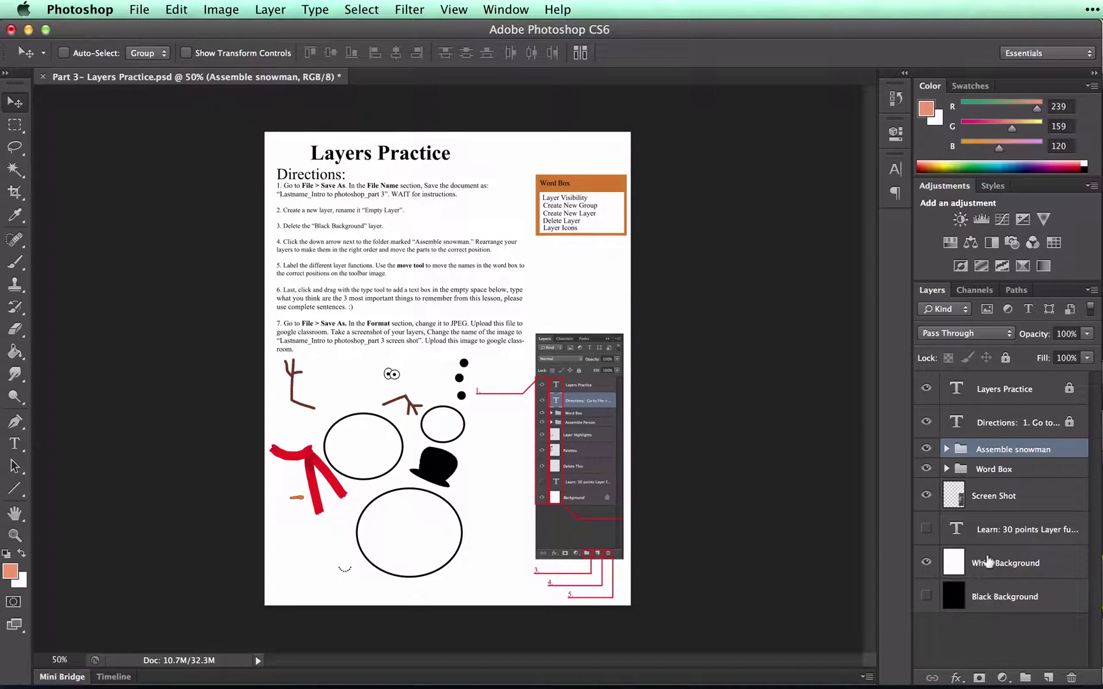
click(924, 561)
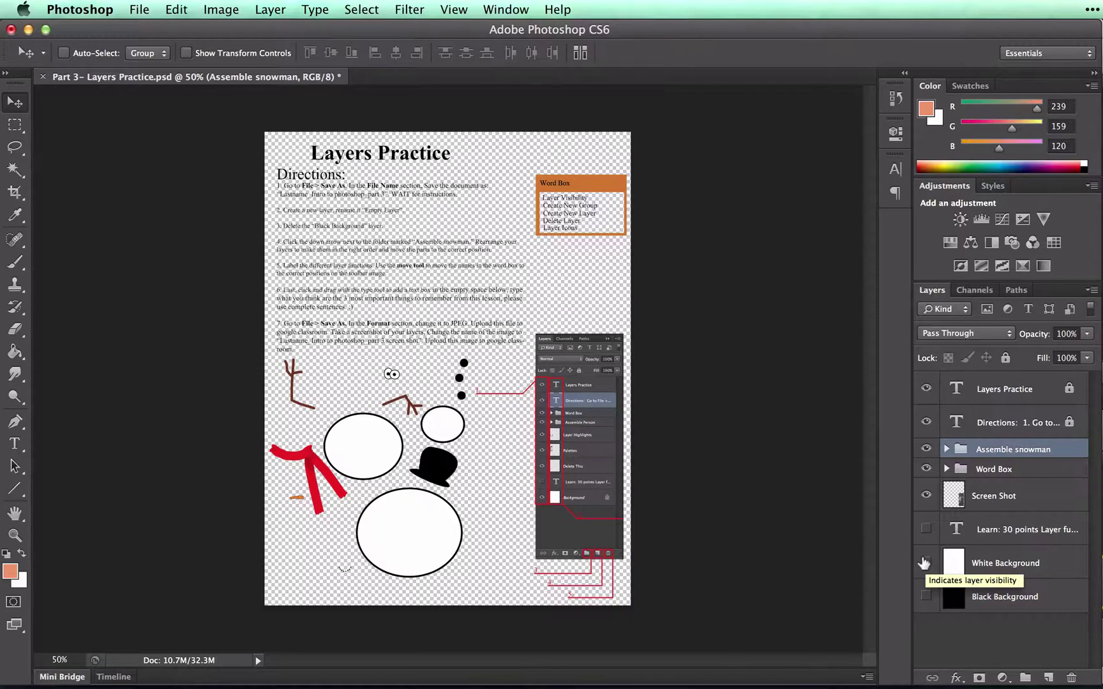
click(925, 596)
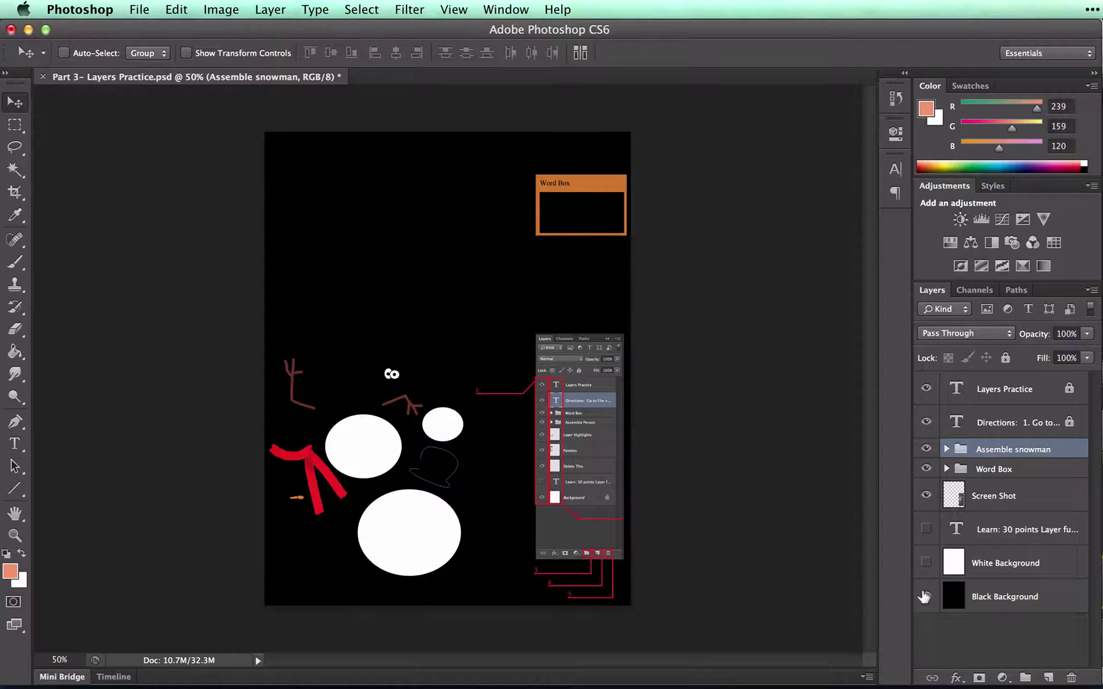
Add Layer 1 and hide Black Background, Screen Shot, Word Box, snowman, Directions and title layers
click(1049, 677)
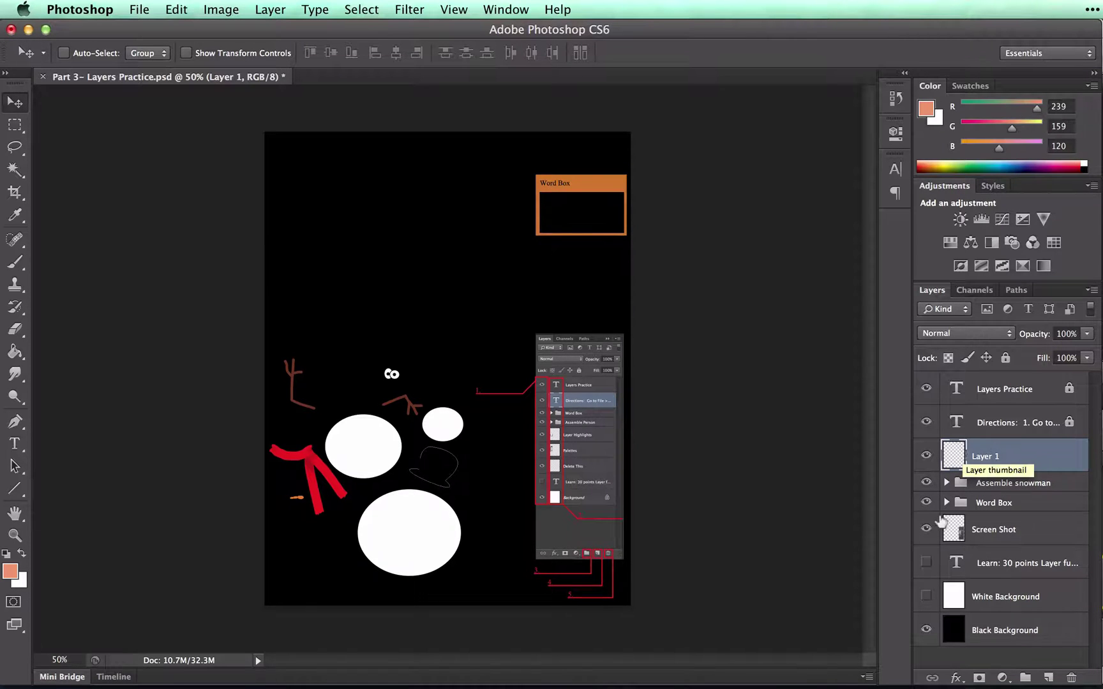
click(927, 629)
click(926, 529)
click(926, 502)
click(926, 483)
click(926, 422)
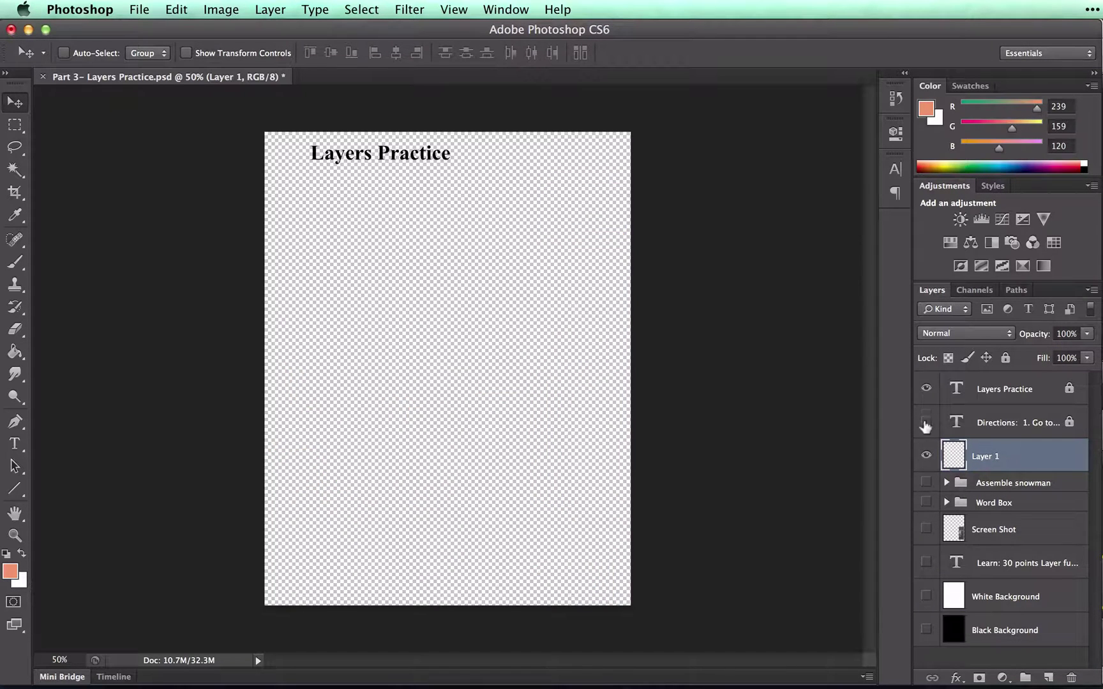
click(924, 389)
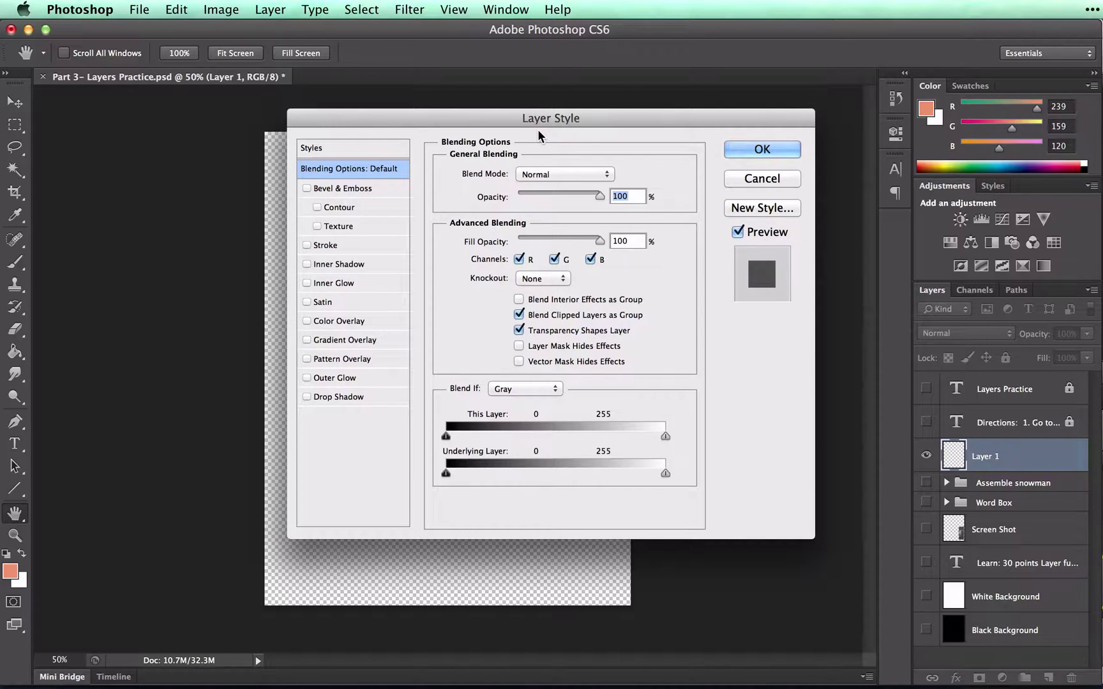
click(743, 152)
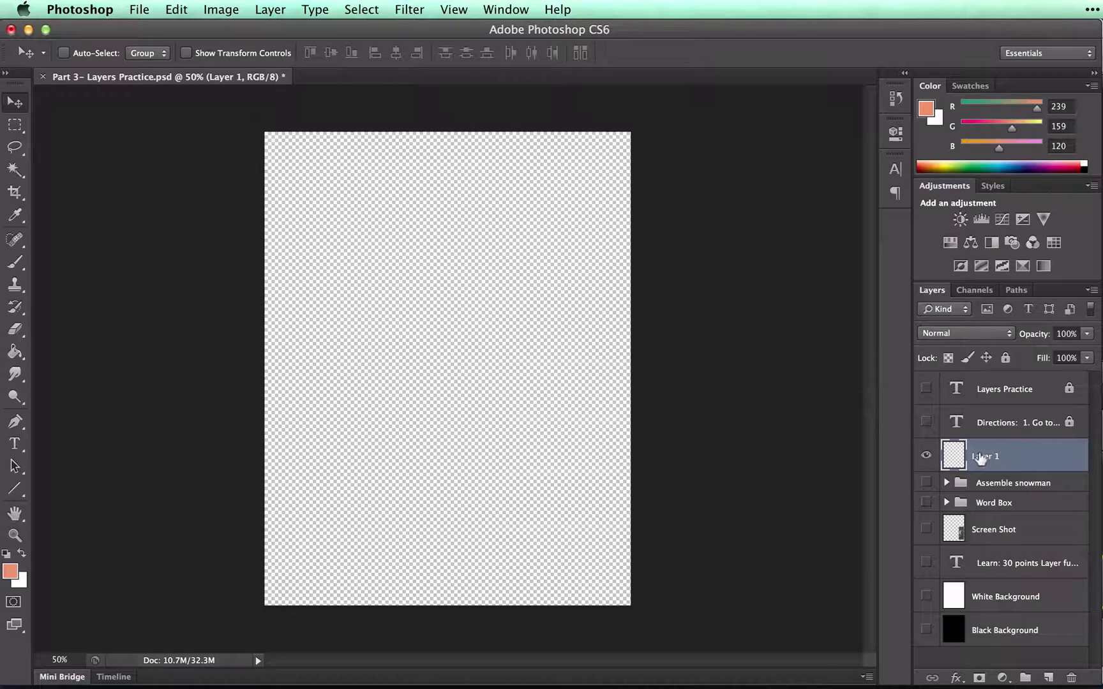
Rename Layer 1 to 'Empty Layer'
double_click(983, 457)
text(Empty Layer)
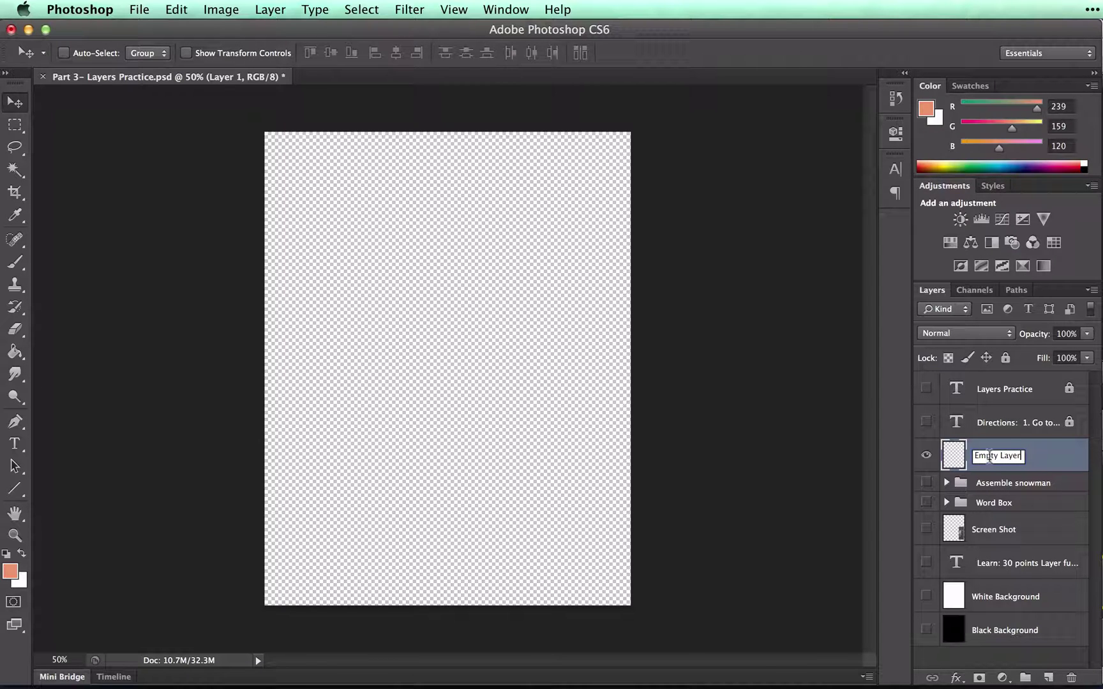
click(1036, 458)
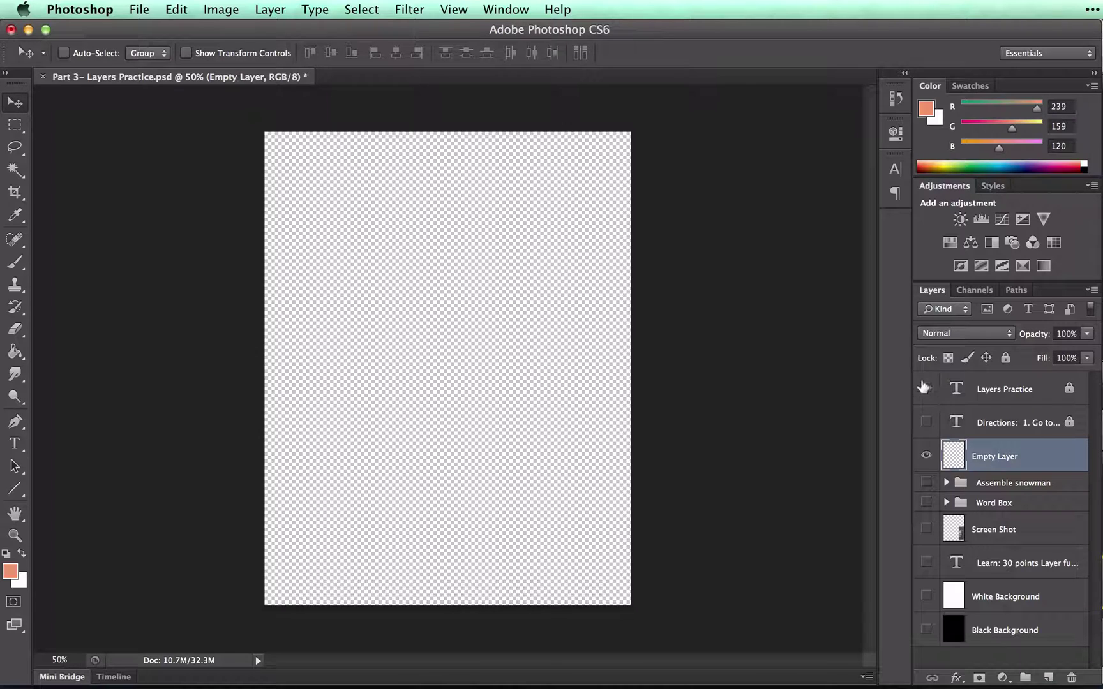
Make Layers Practice, Directions, snowman, Word Box, Screen Shot and White Background visible again
click(926, 388)
click(925, 423)
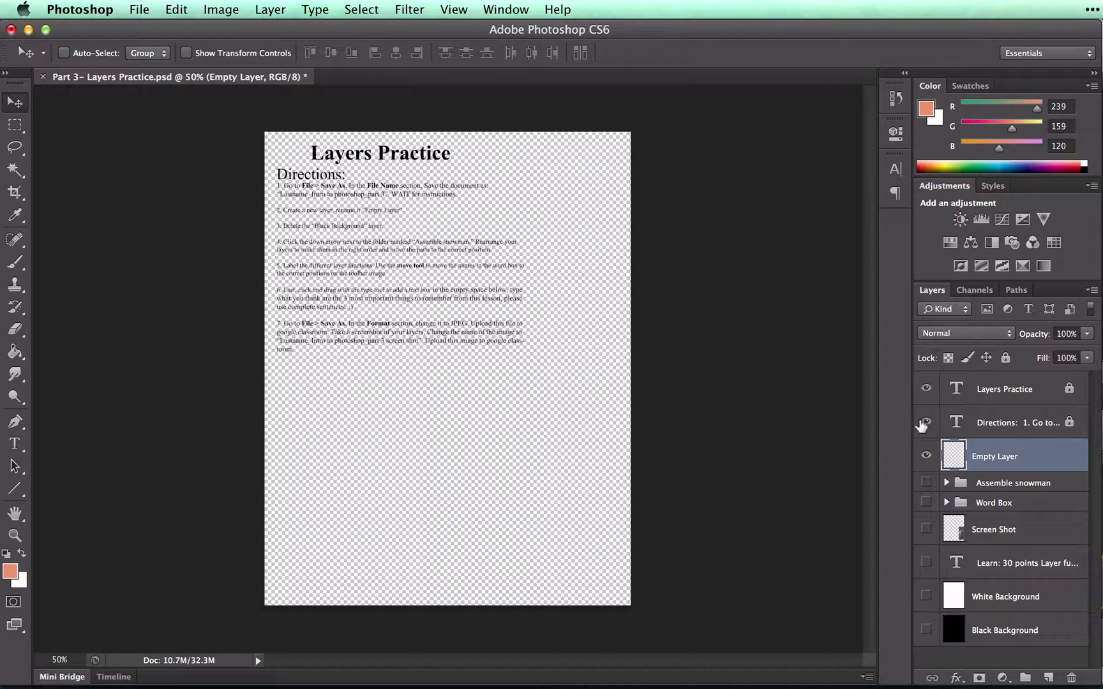
click(925, 483)
click(925, 502)
click(926, 528)
click(925, 596)
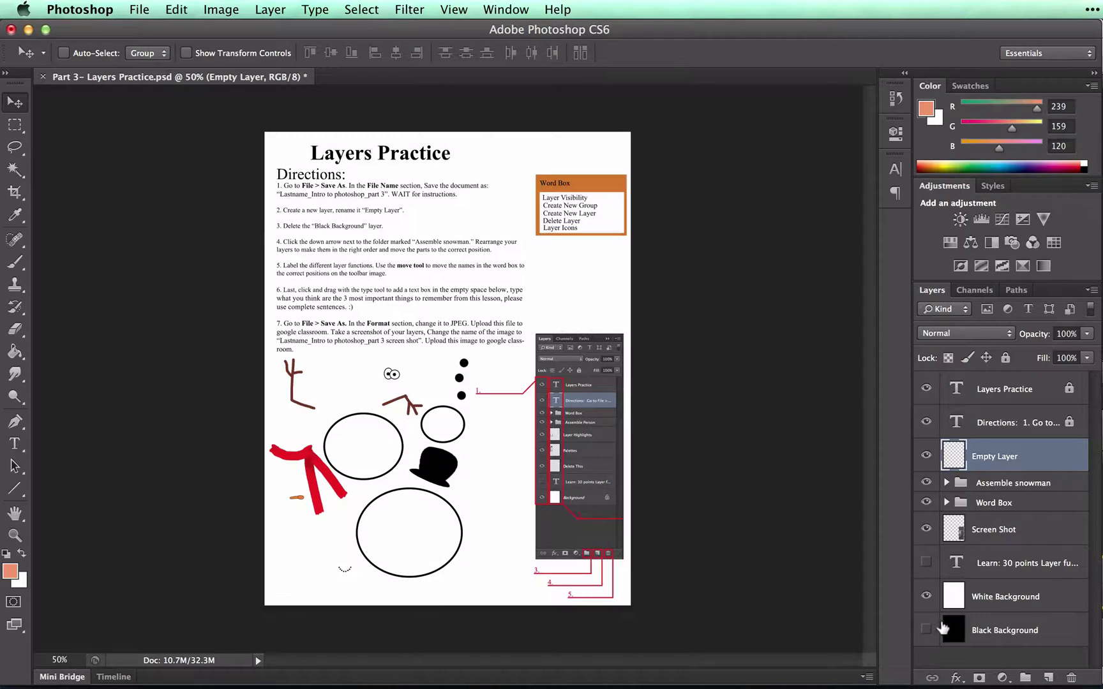
Delete the Black Background layer, confirming with Yes
click(1005, 633)
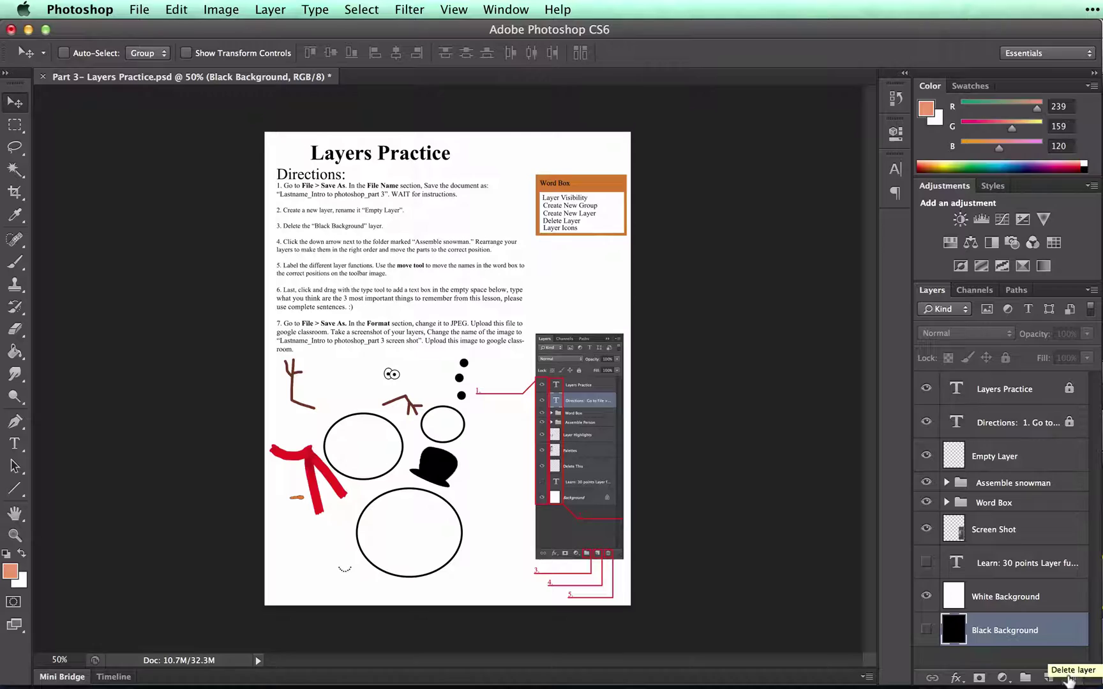
click(1070, 679)
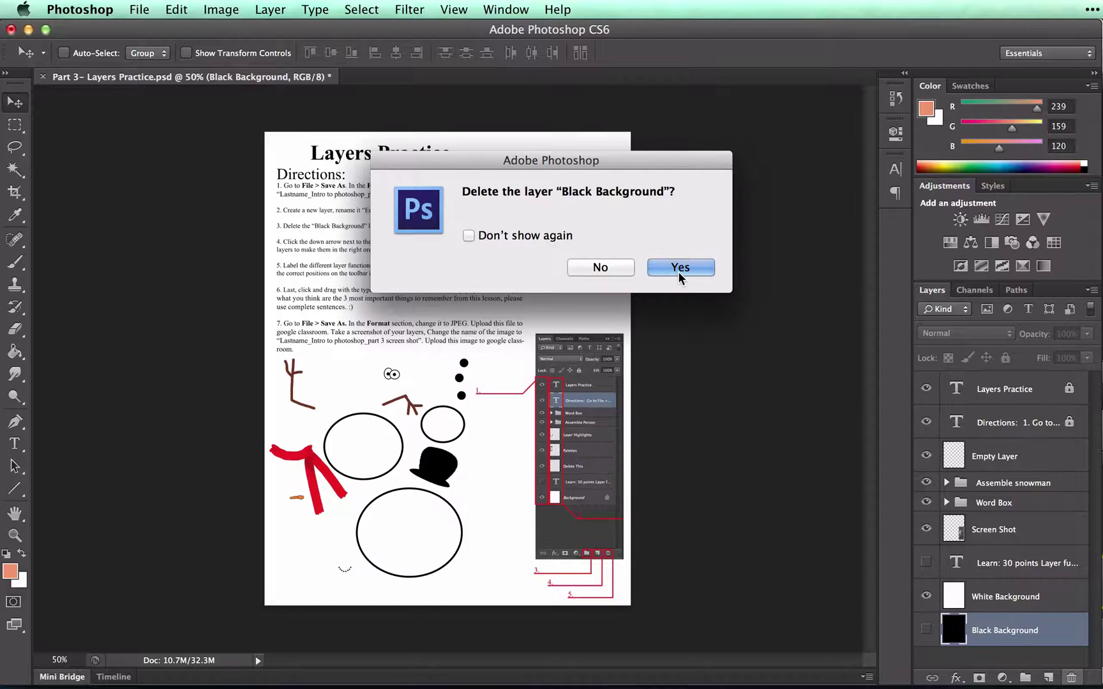
click(678, 269)
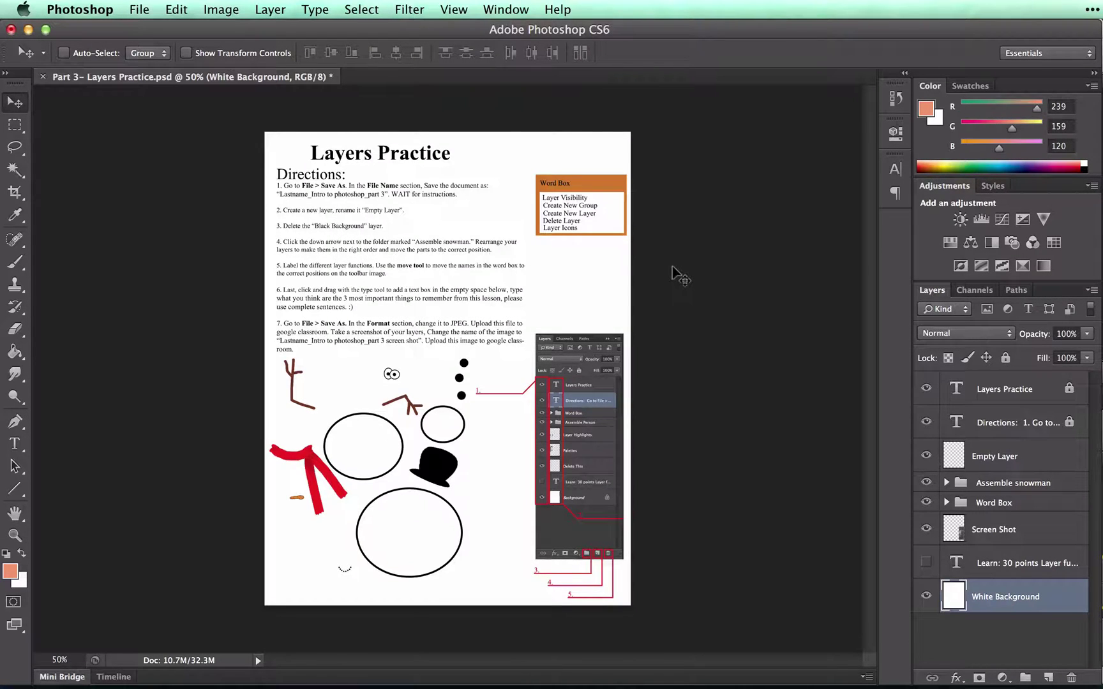